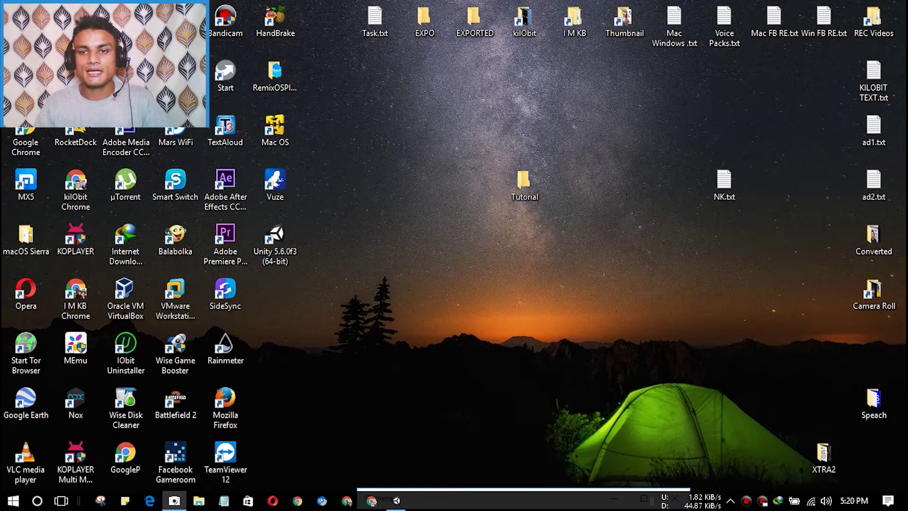
Step: Try deleting the Tutorial folder, retry twice, and dismiss the access denied message
click(525, 229)
click(461, 233)
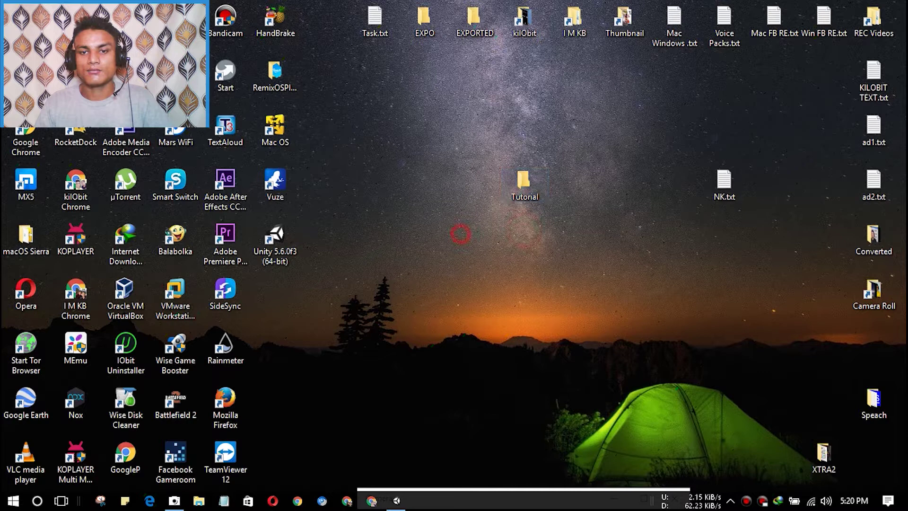
click(526, 189)
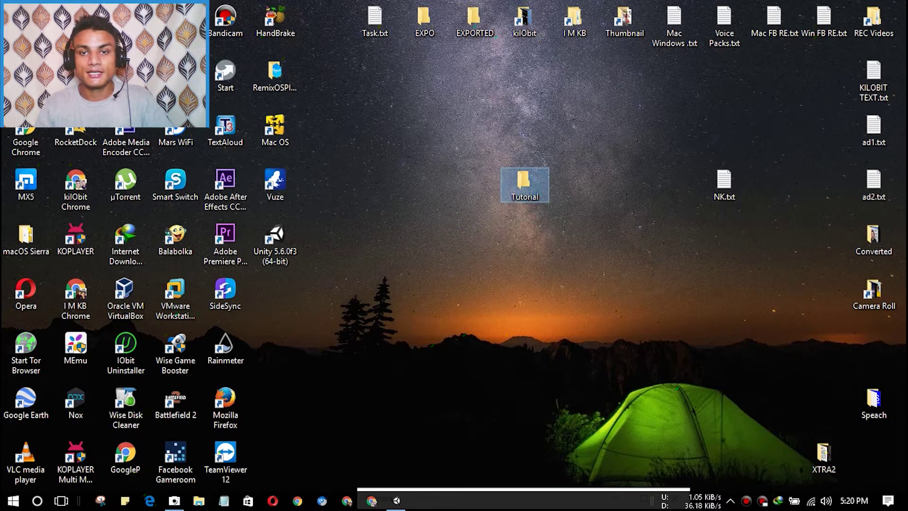
right_click(502, 185)
click(539, 445)
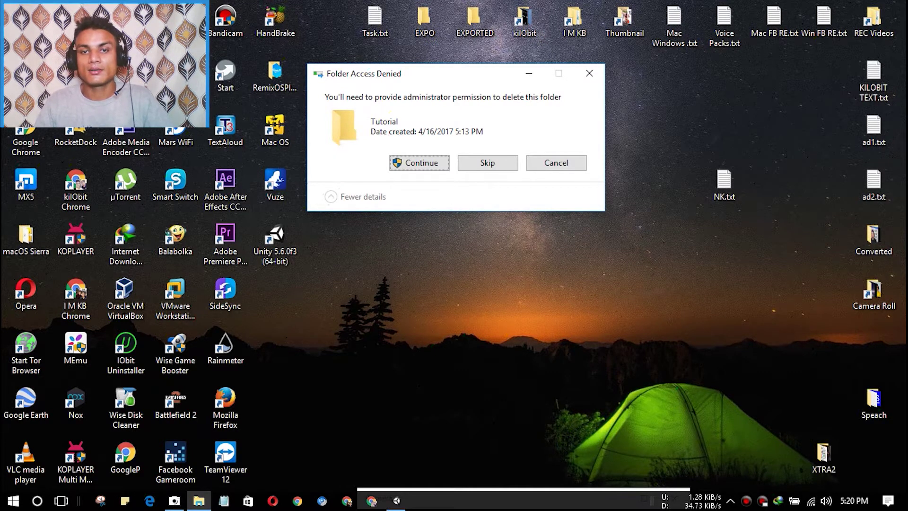
key(Return)
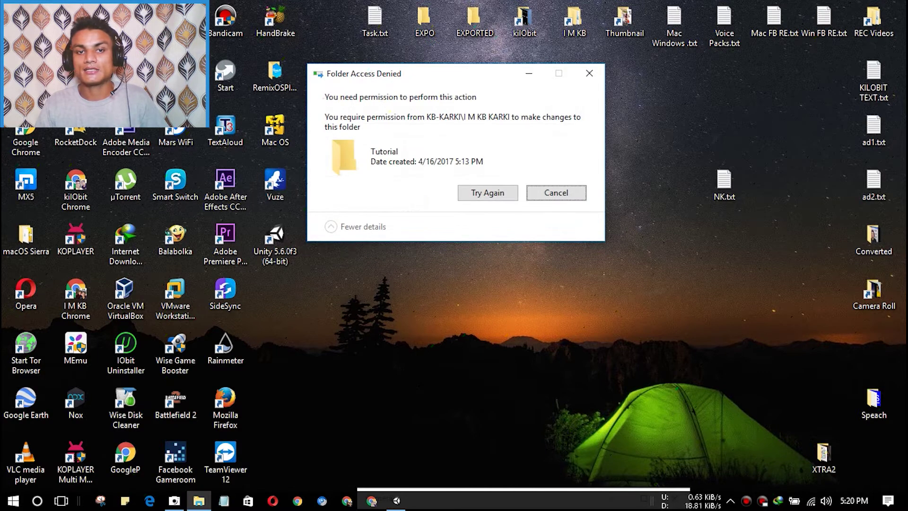
key(Left)
key(Return)
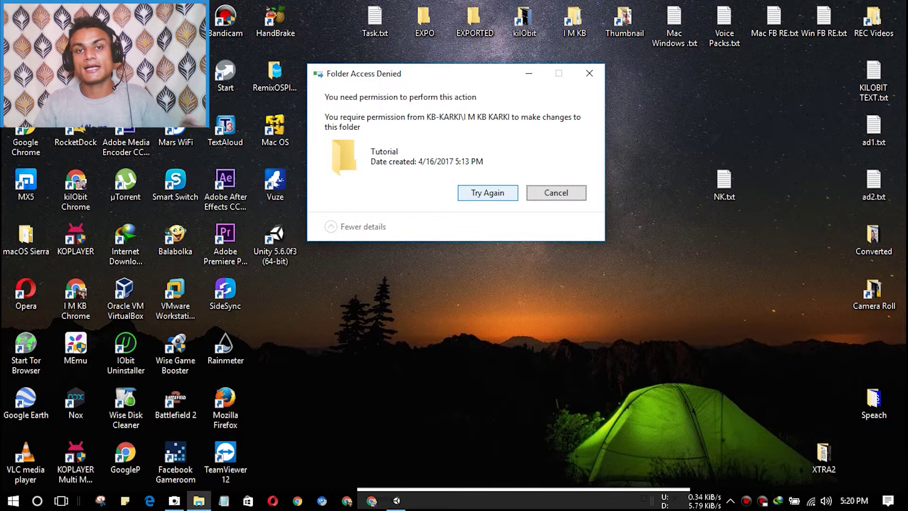
key(Left)
key(Return)
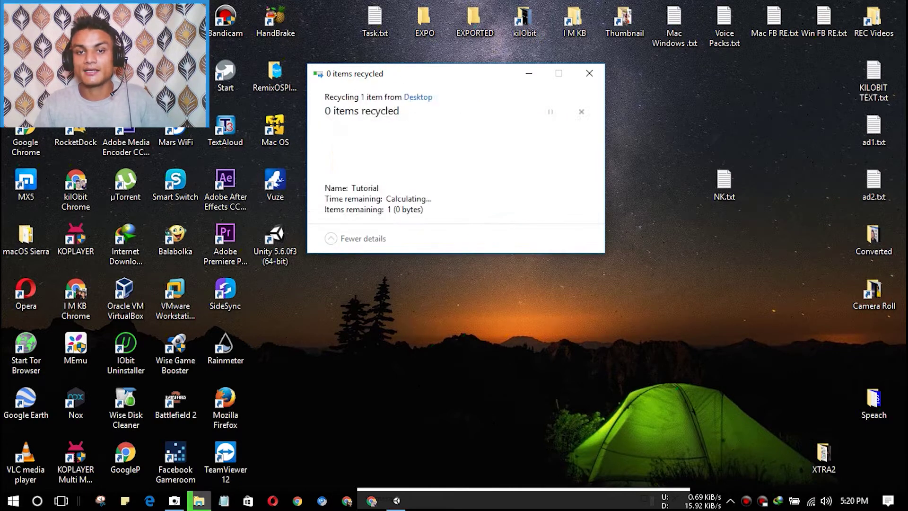
key(Escape)
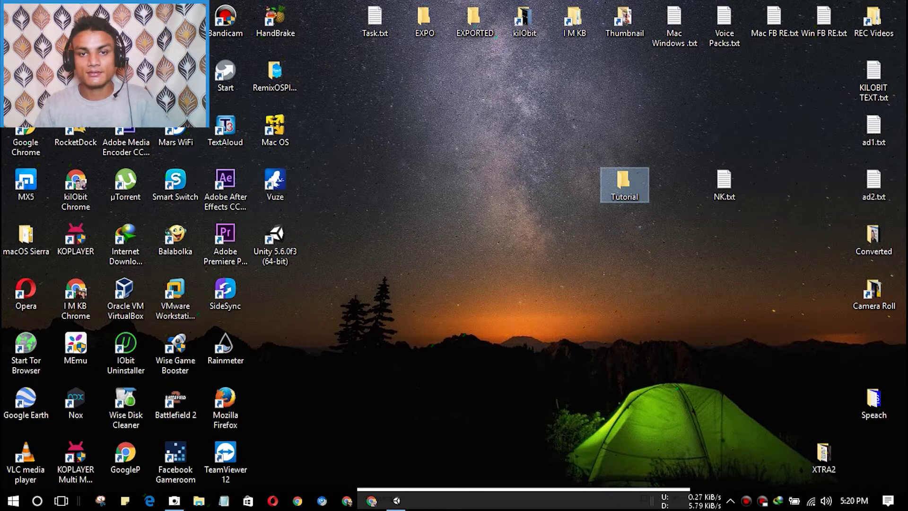
Step: Create a new folder on the desktop, then delete it
right_click(442, 151)
mouse_move(521, 277)
click(655, 278)
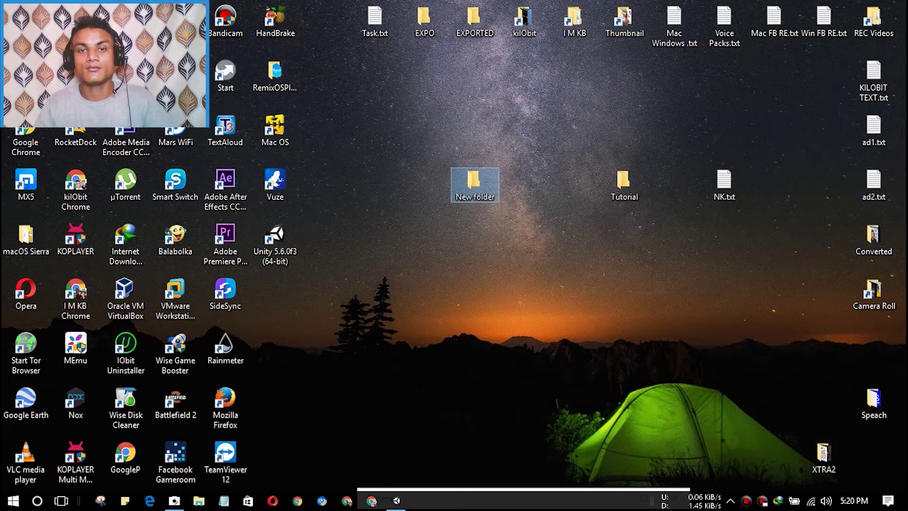
right_click(476, 187)
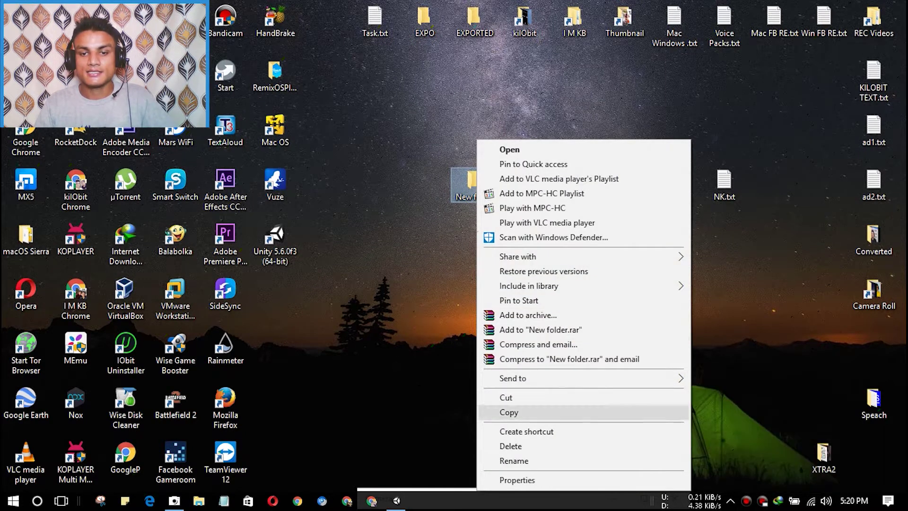
click(510, 446)
Step: Create a fresh folder keeping the name New folder, and open its Properties
right_click(458, 154)
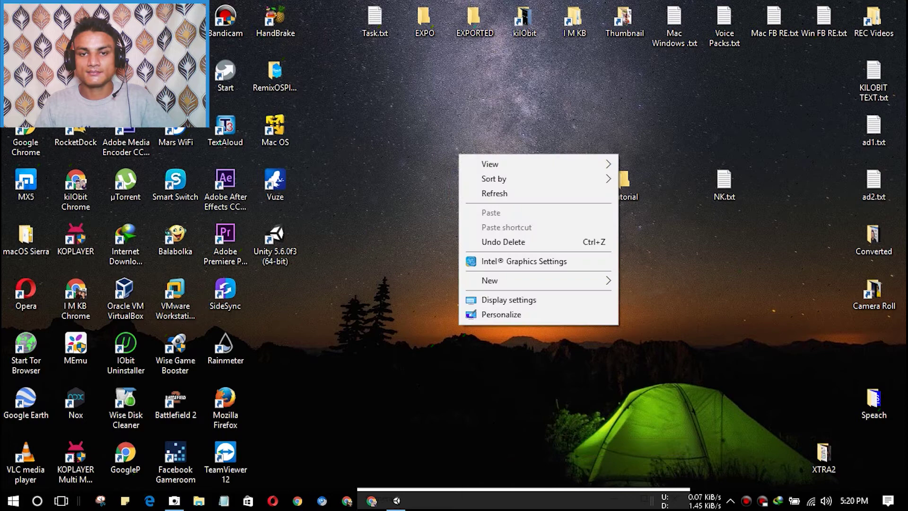
click(419, 182)
right_click(460, 168)
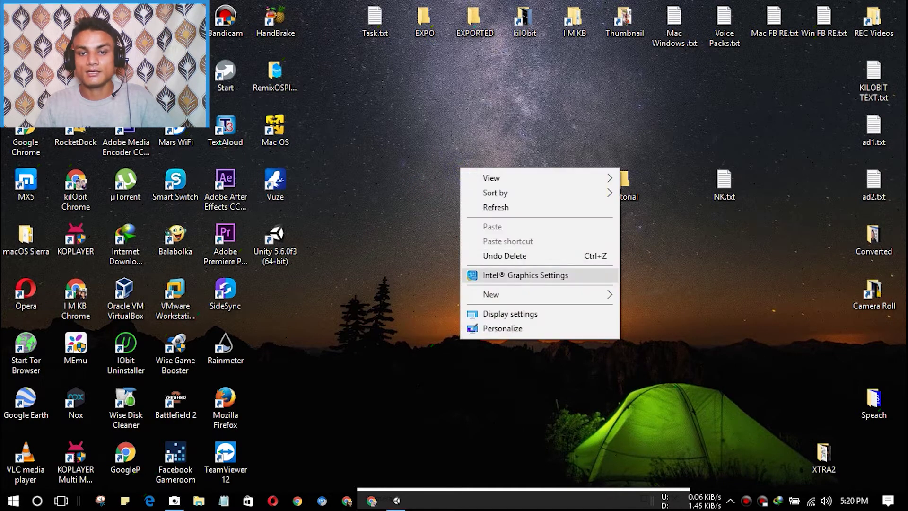
mouse_move(608, 296)
click(649, 297)
click(497, 253)
right_click(473, 184)
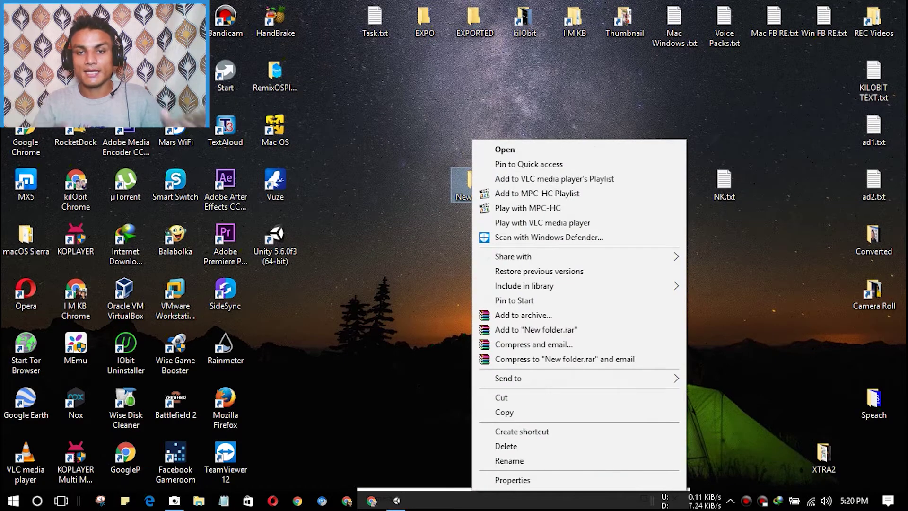
click(512, 480)
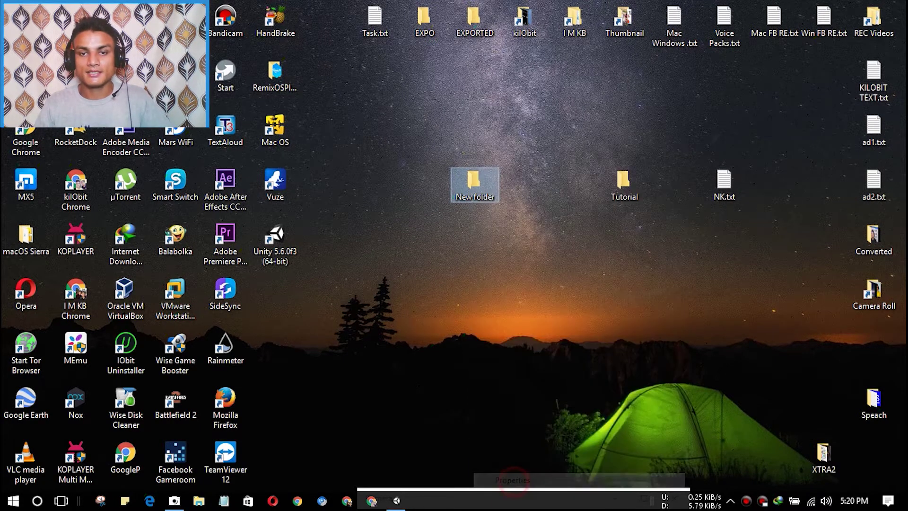
Step: Edit New folder's Security permissions and deny SYSTEM Full control
click(542, 122)
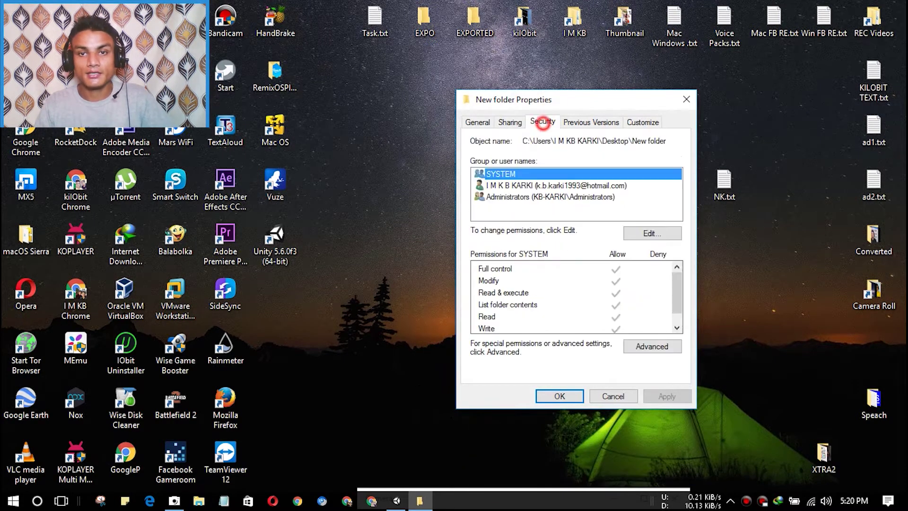
drag(544, 100, 524, 96)
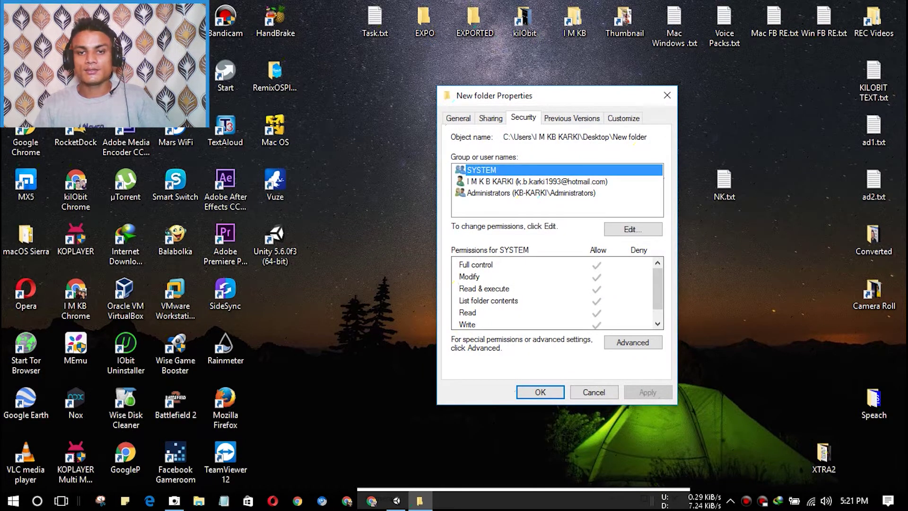
click(634, 230)
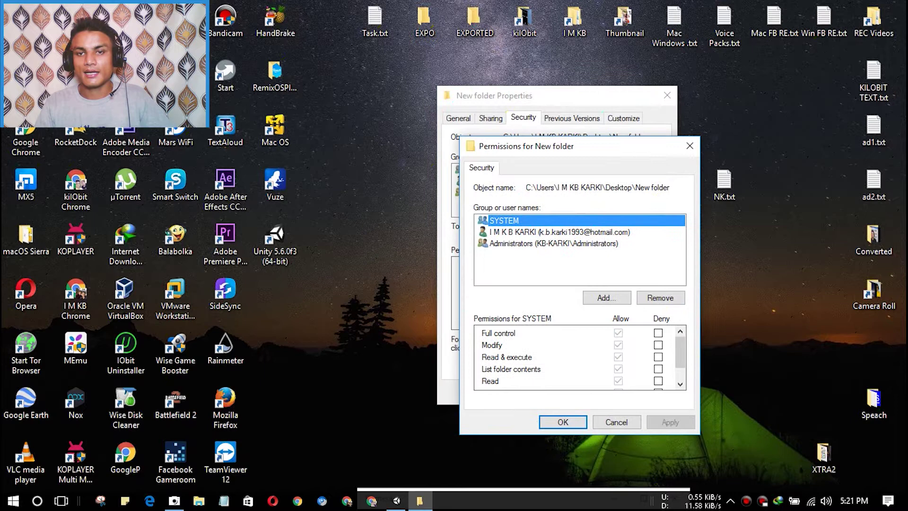
drag(599, 144, 598, 112)
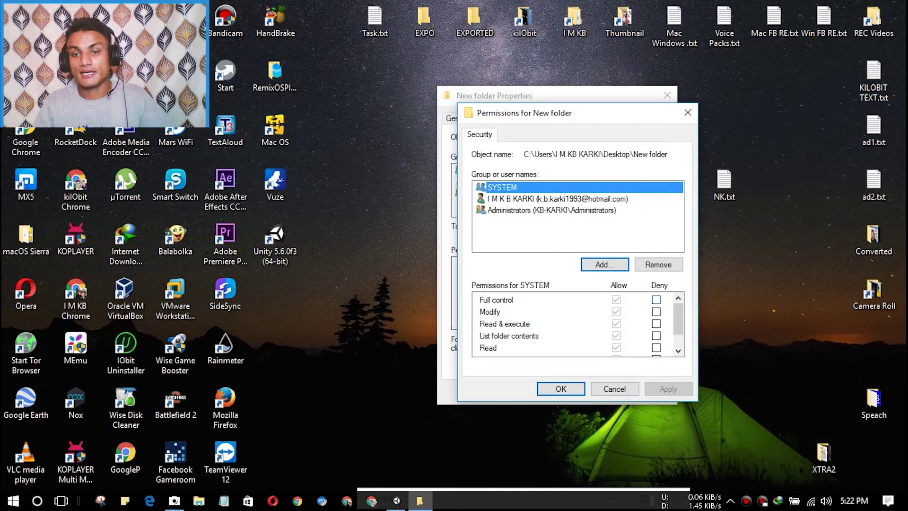
click(656, 300)
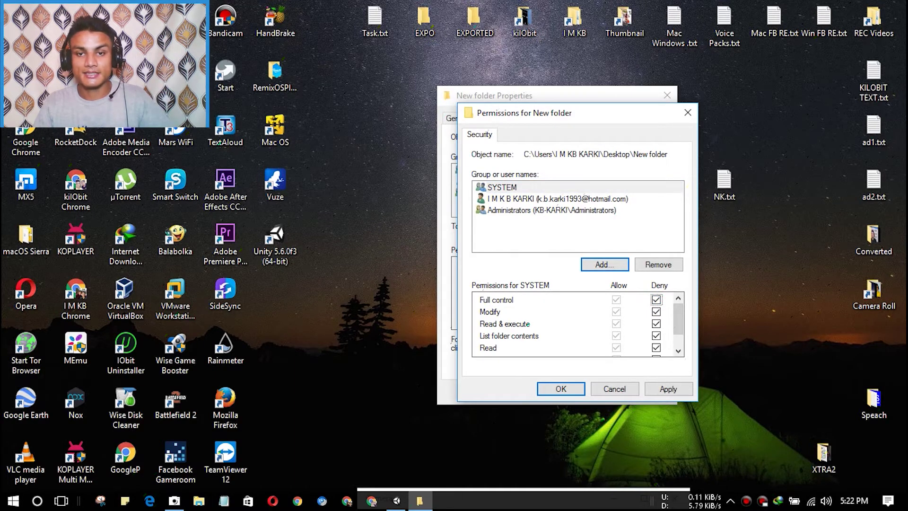
scroll(577, 324, down, 1)
scroll(577, 324, up, 1)
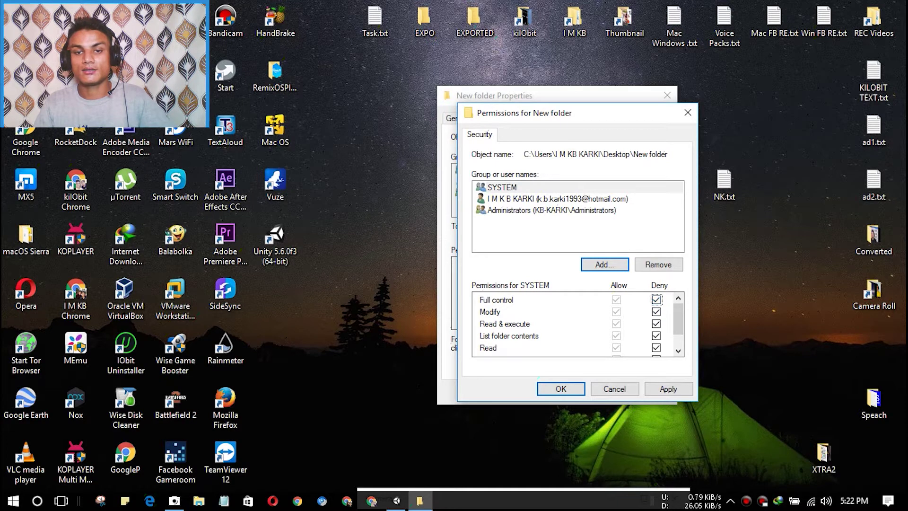
Step: Deny Full control to the user account and Administrators, apply, accept the warning, and confirm
click(558, 198)
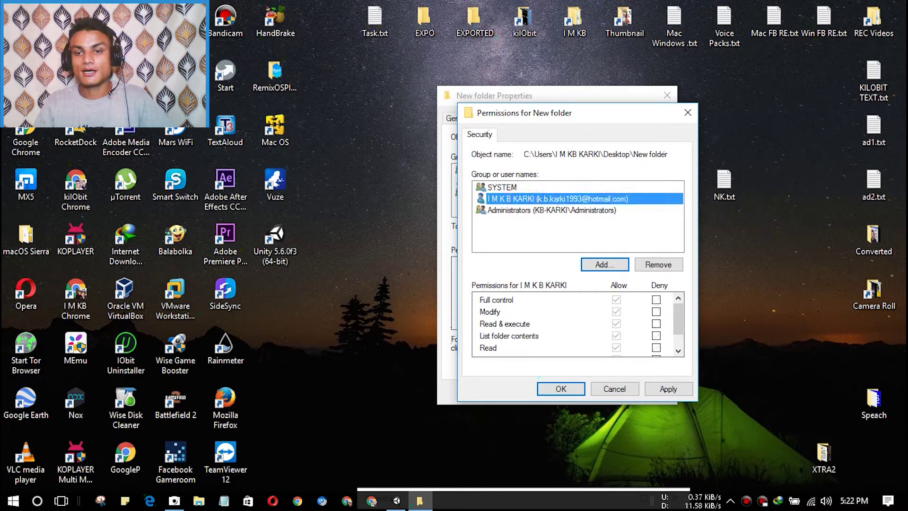
click(657, 299)
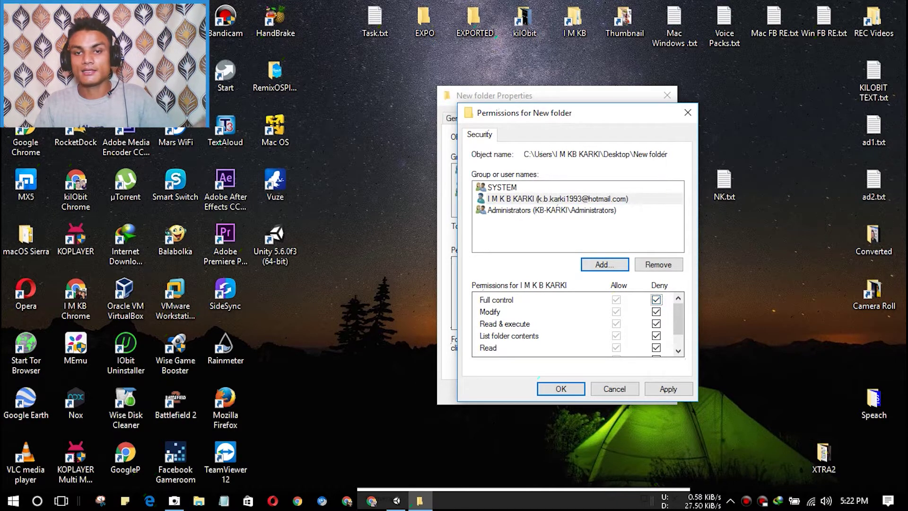
click(511, 211)
click(657, 299)
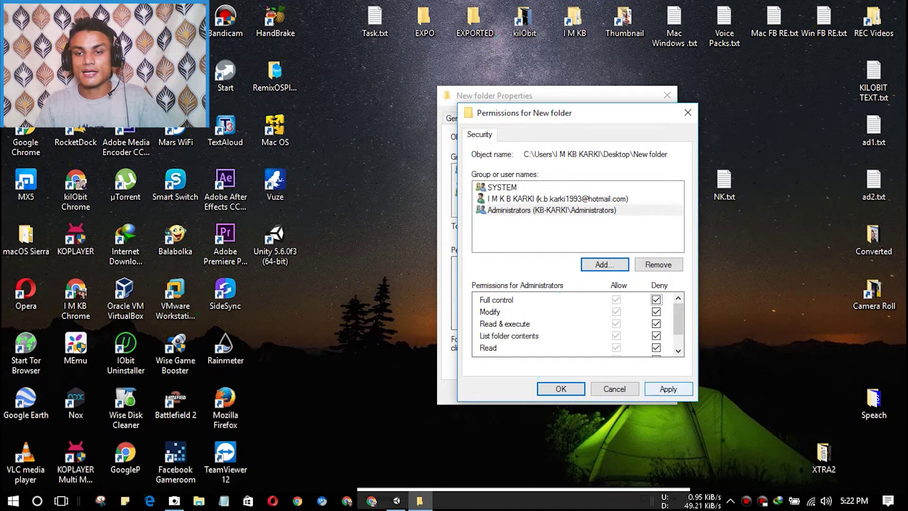
click(666, 389)
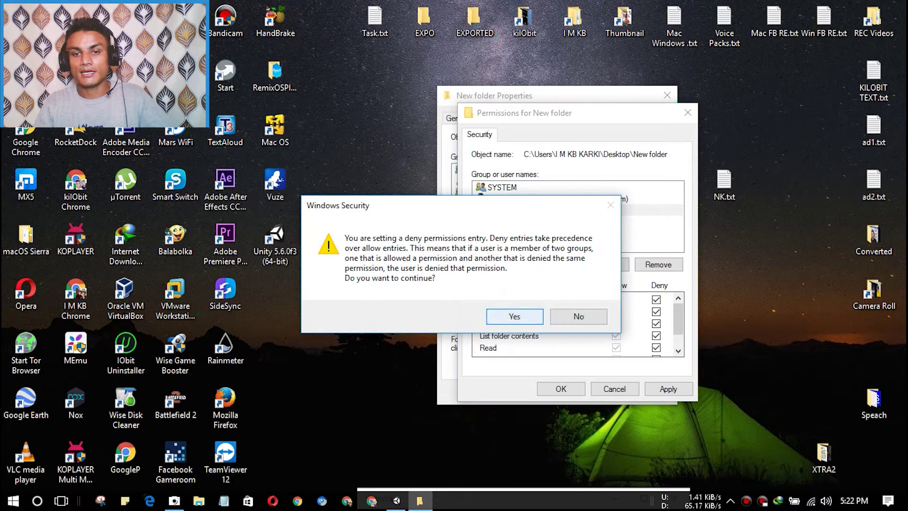
click(525, 316)
click(561, 389)
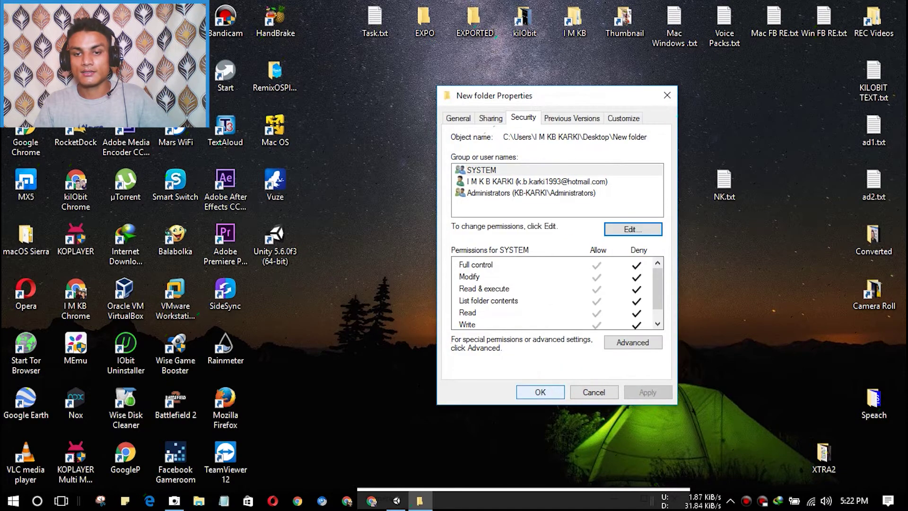
Step: Close Properties, try deleting New folder as administrator, retry, then cancel the refusal
click(544, 390)
click(479, 189)
right_click(479, 189)
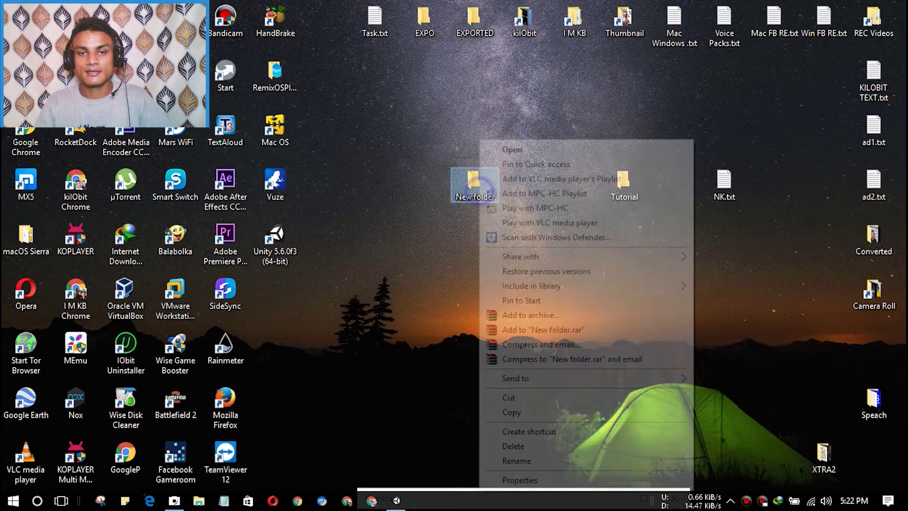
click(531, 446)
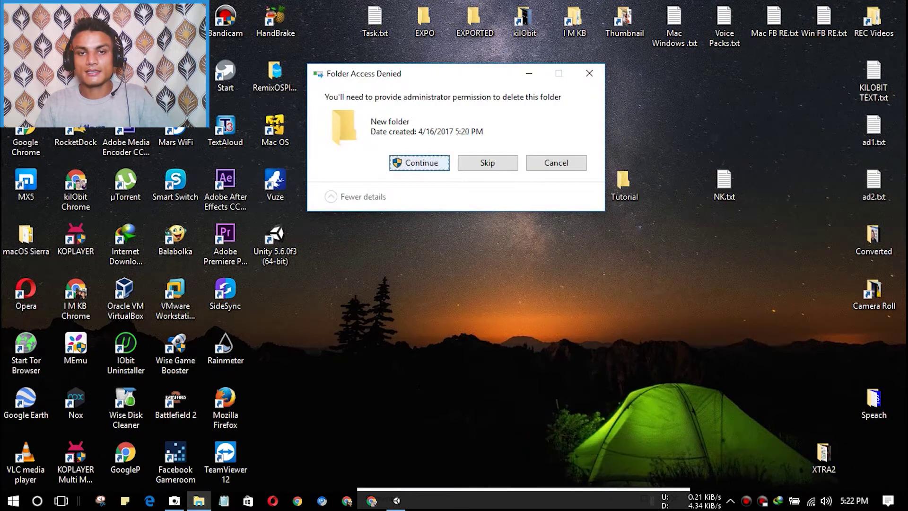
click(422, 163)
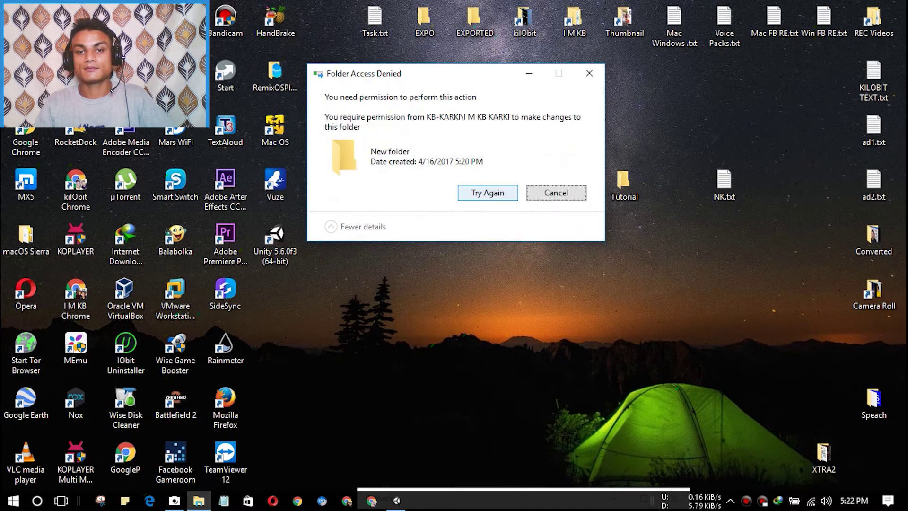
click(496, 192)
click(557, 193)
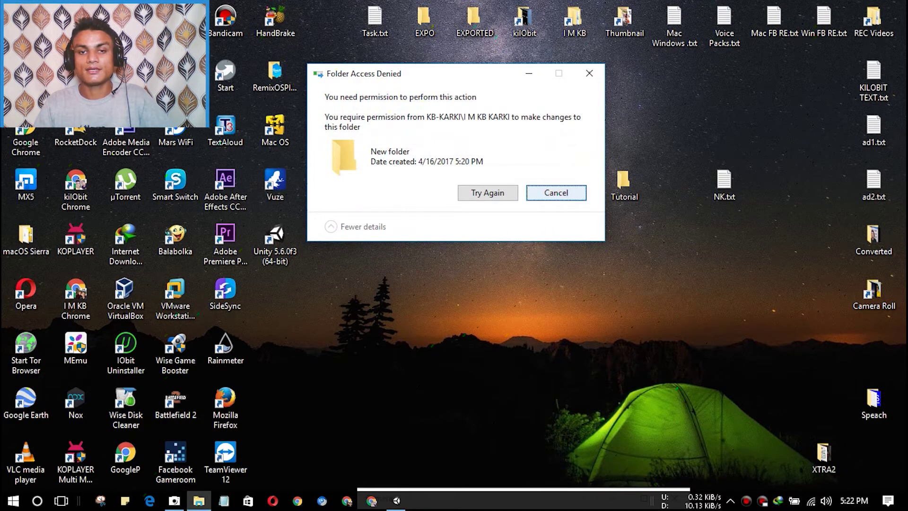
Step: Attempt deleting New folder again with administrator permission and close the access-denied prompt
right_click(478, 184)
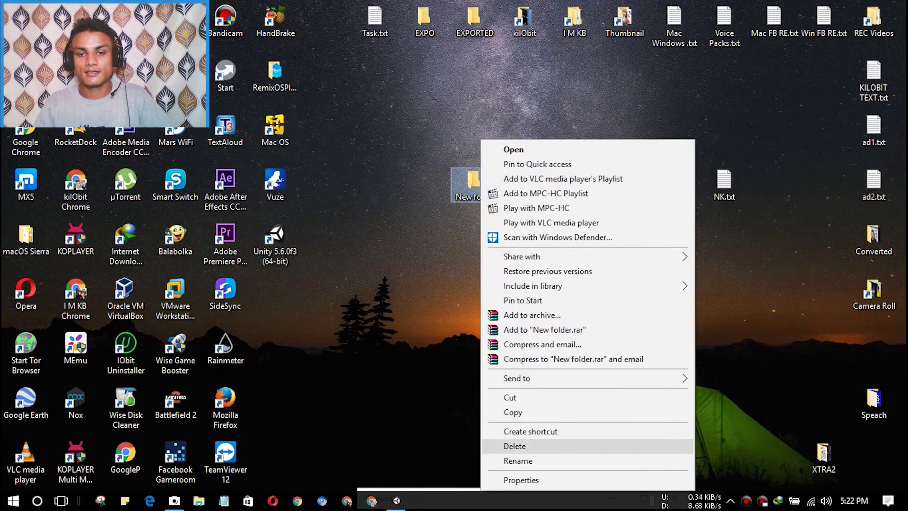
click(516, 446)
click(420, 163)
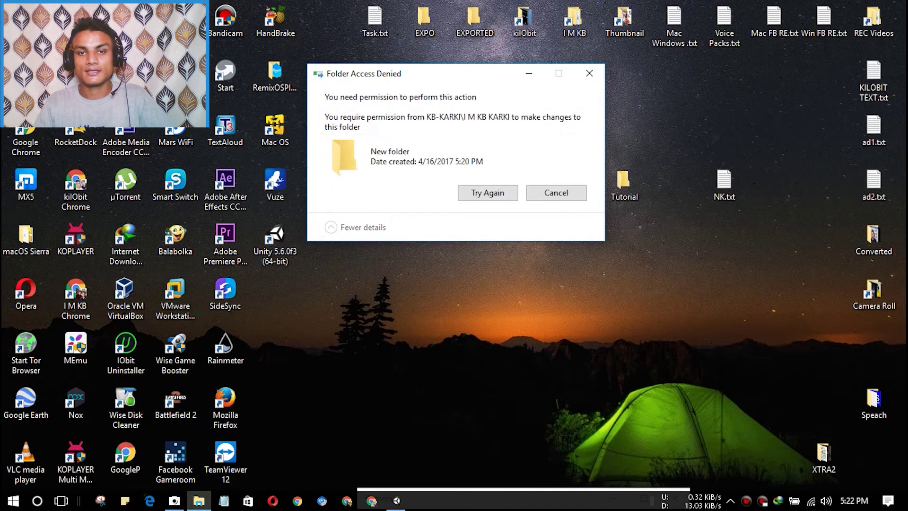
click(495, 192)
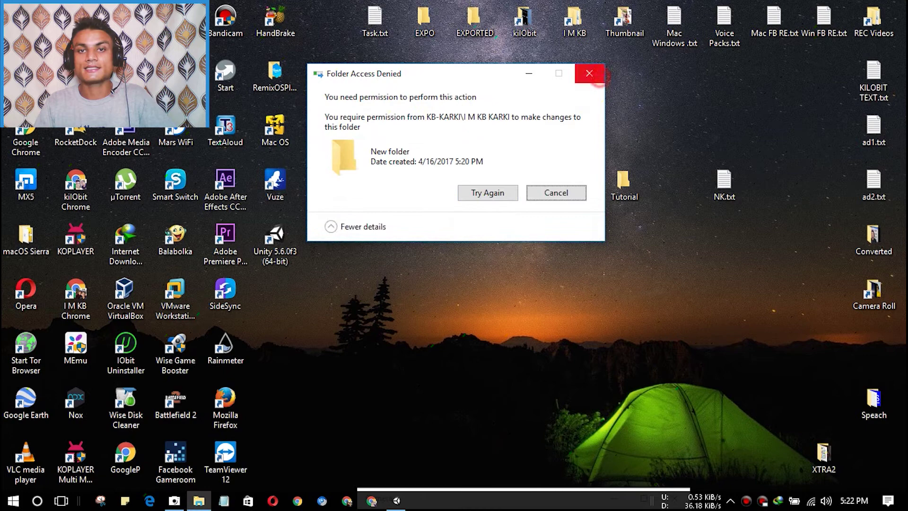
click(590, 73)
Step: Open the Security permissions editor for New folder
right_click(480, 185)
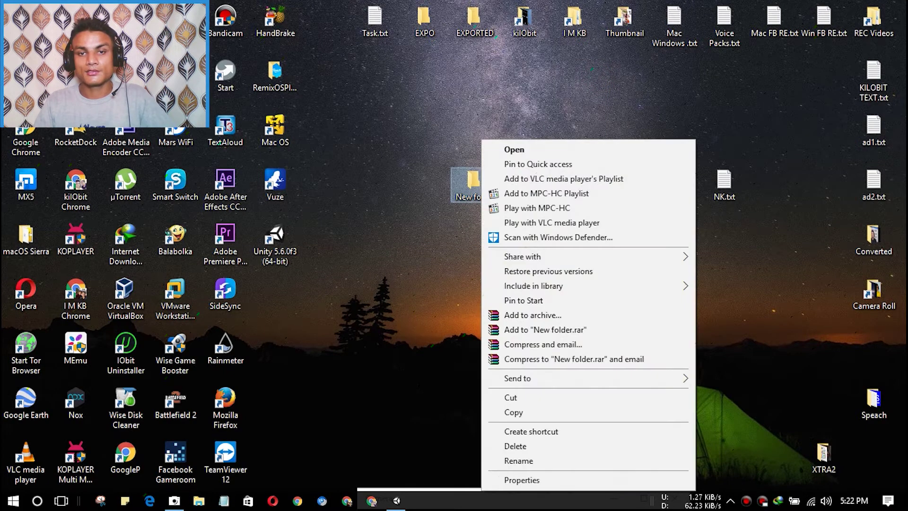
click(546, 480)
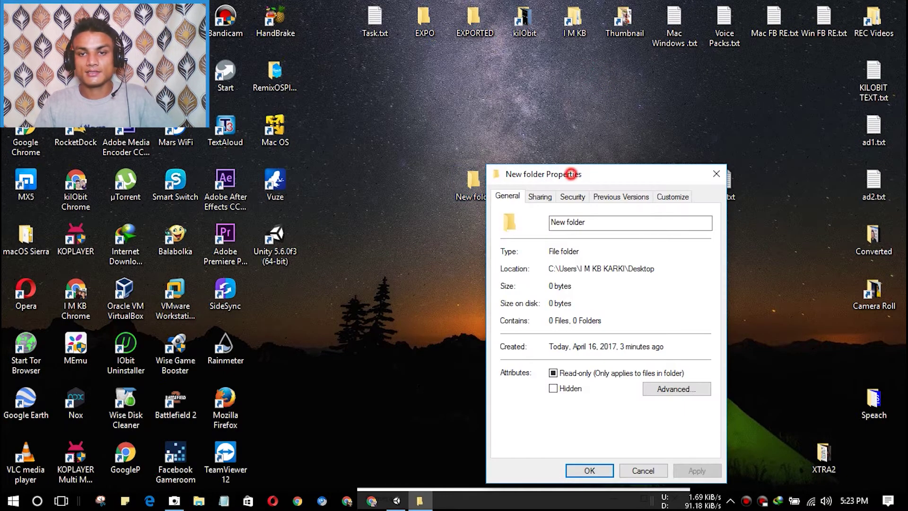
drag(572, 174, 568, 89)
click(531, 109)
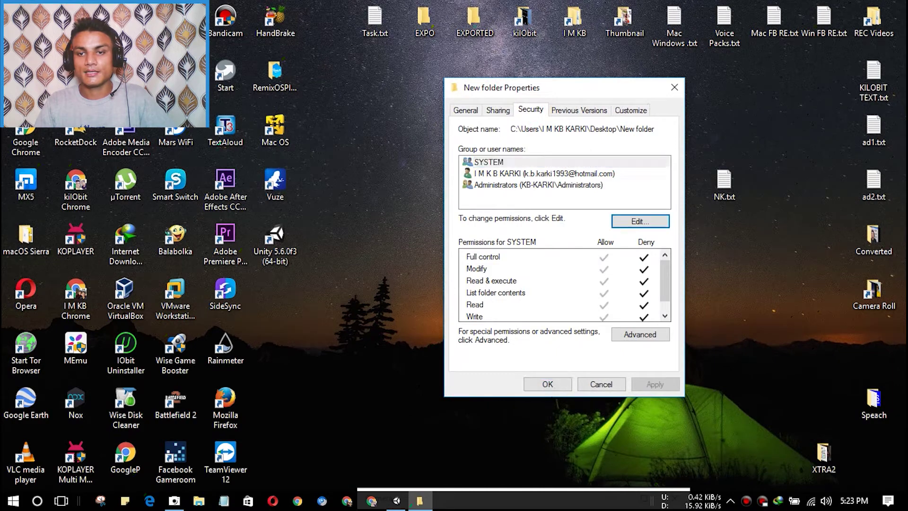
click(634, 221)
drag(615, 142, 606, 124)
Step: Untick Deny for SYSTEM, the user account and Administrators, apply, and close all windows
click(656, 271)
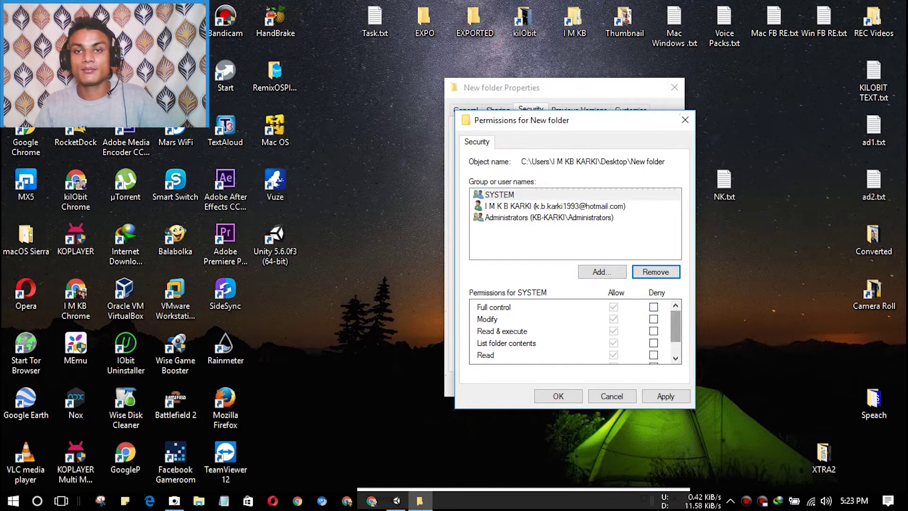
click(520, 207)
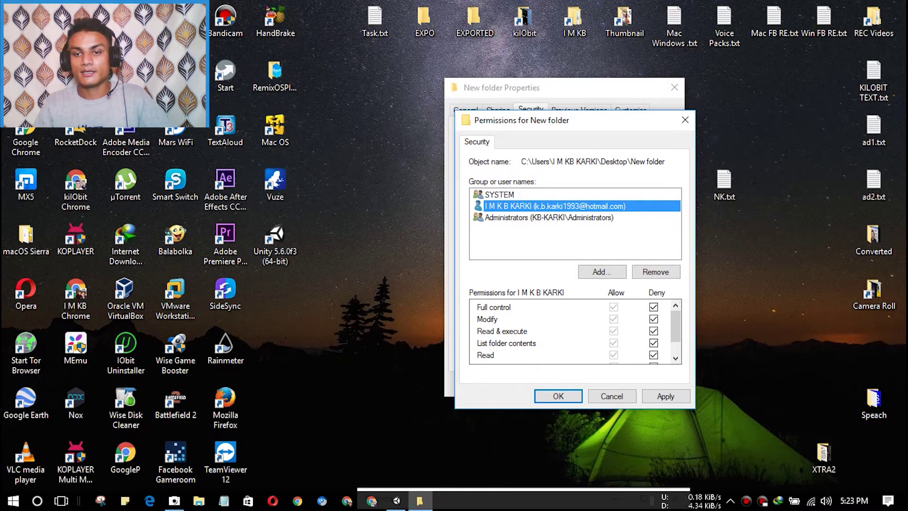
click(655, 272)
click(521, 218)
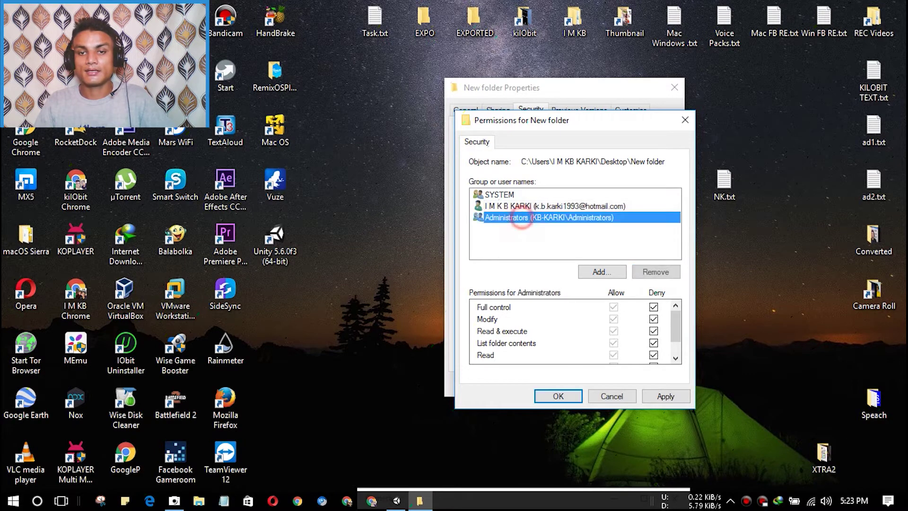
click(654, 270)
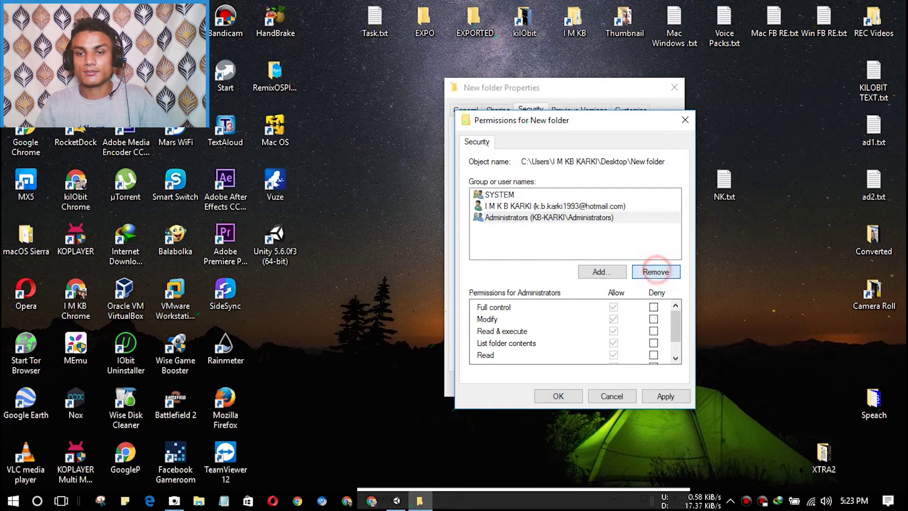
click(660, 393)
click(559, 396)
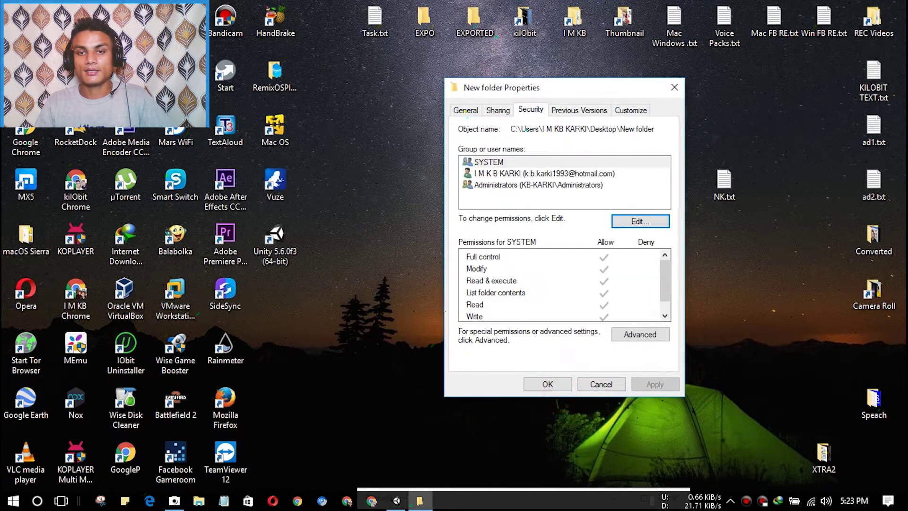
click(544, 381)
Step: Delete New folder from the desktop via its right-click menu
right_click(473, 182)
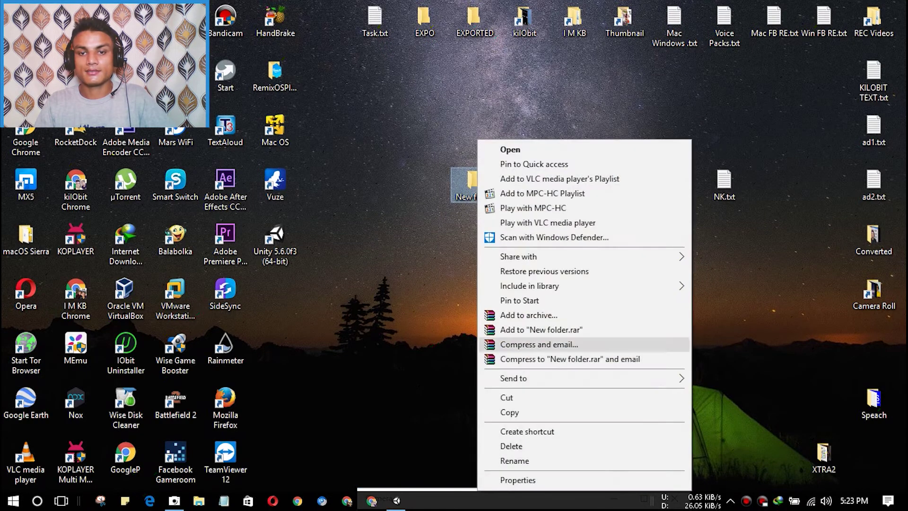
click(515, 444)
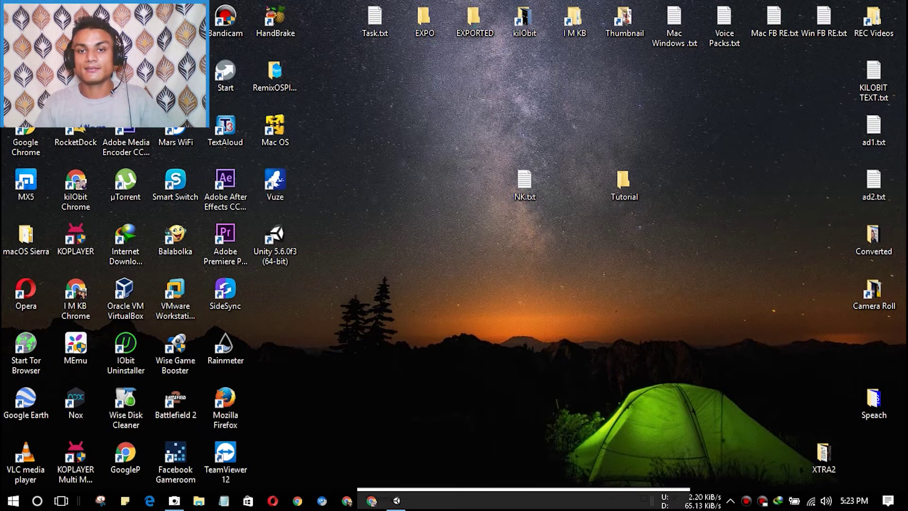
Step: Open the Security permissions editor for NK.txt
right_click(528, 185)
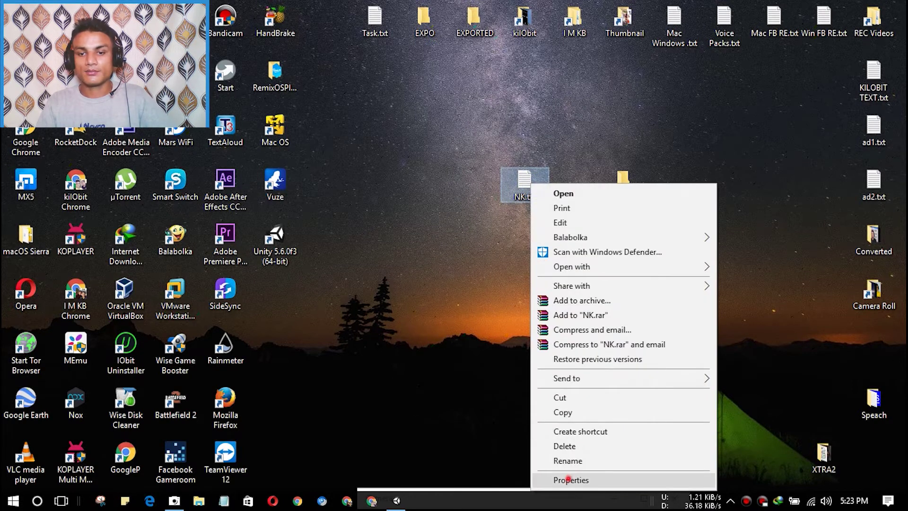
click(574, 479)
drag(586, 148, 516, 89)
click(521, 118)
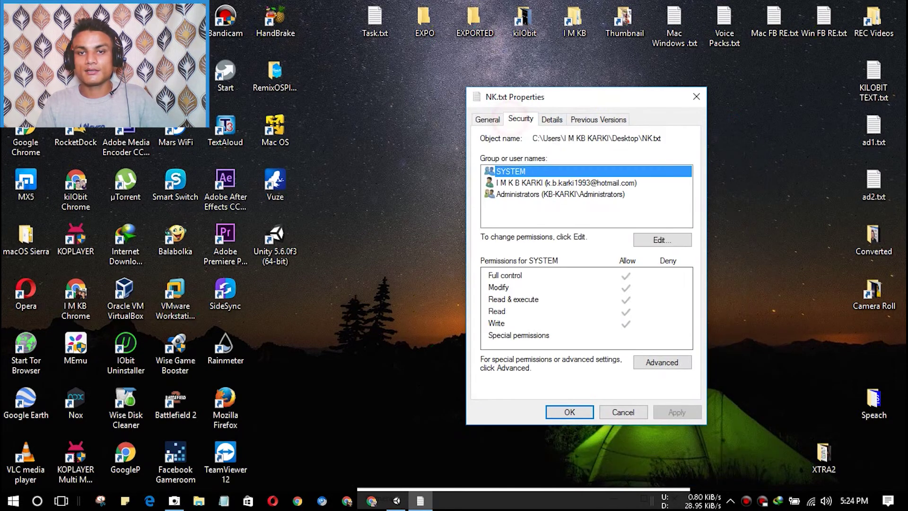
click(642, 241)
drag(585, 144, 584, 104)
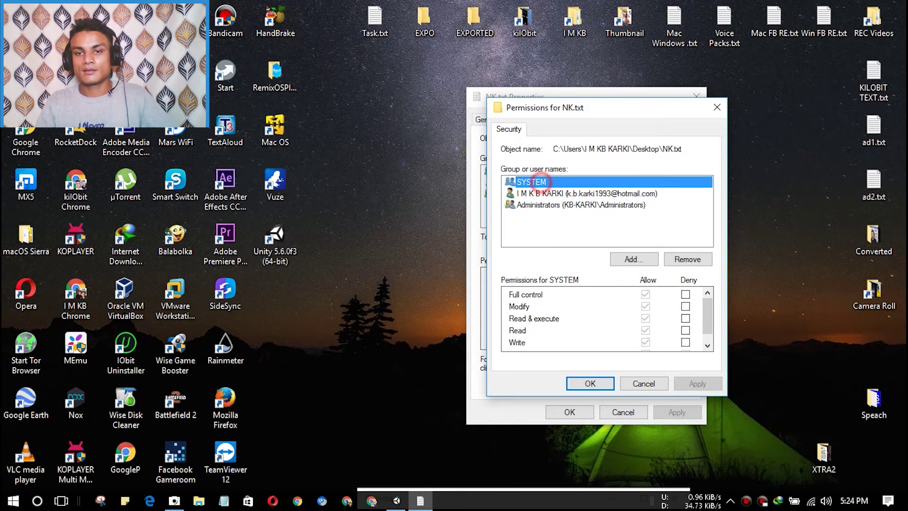
Step: Deny Full control to SYSTEM, the user account and Administrators, apply, accept the warning, and close
click(685, 294)
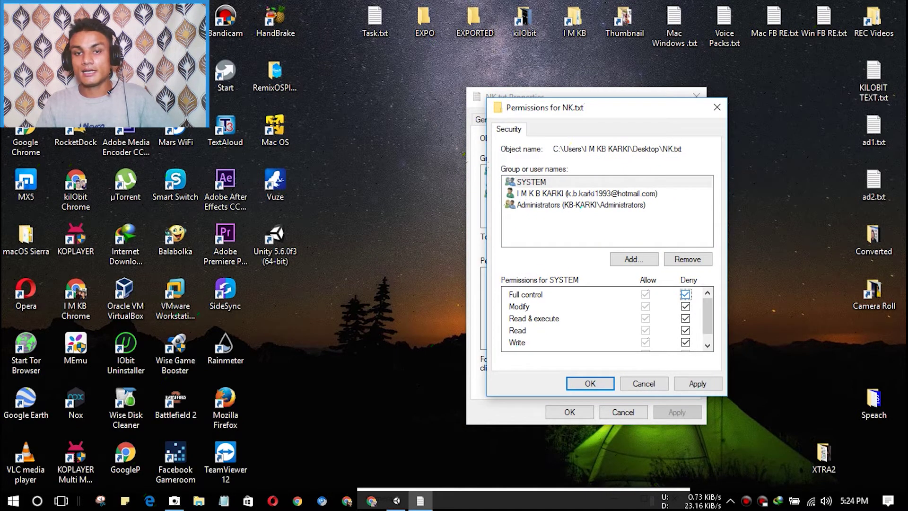
click(542, 193)
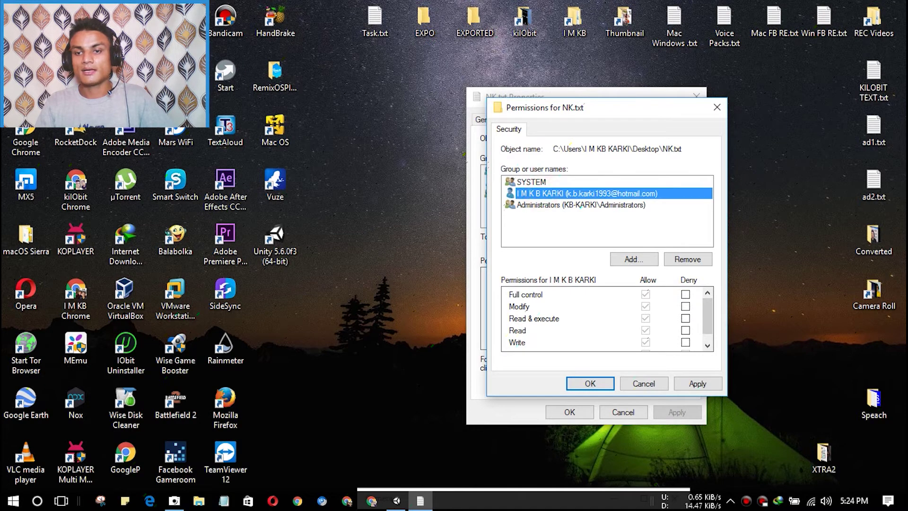
click(685, 294)
click(587, 205)
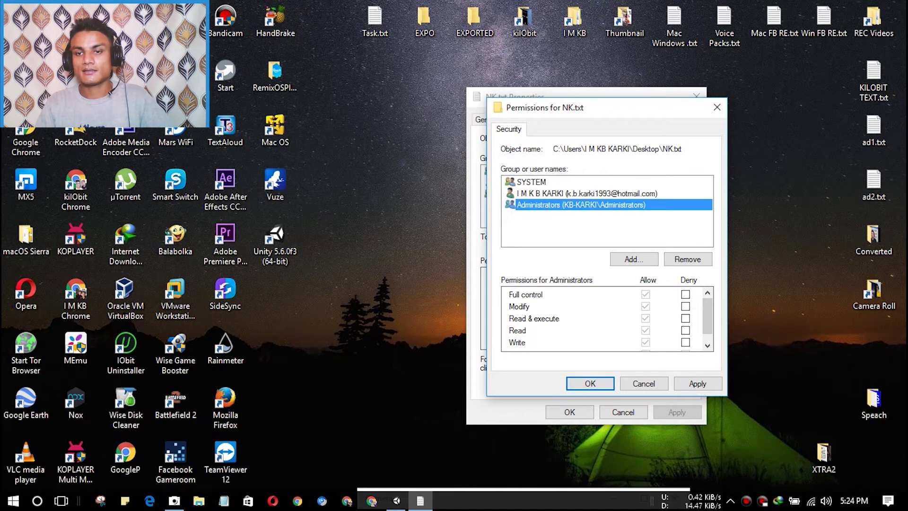
click(686, 294)
click(698, 383)
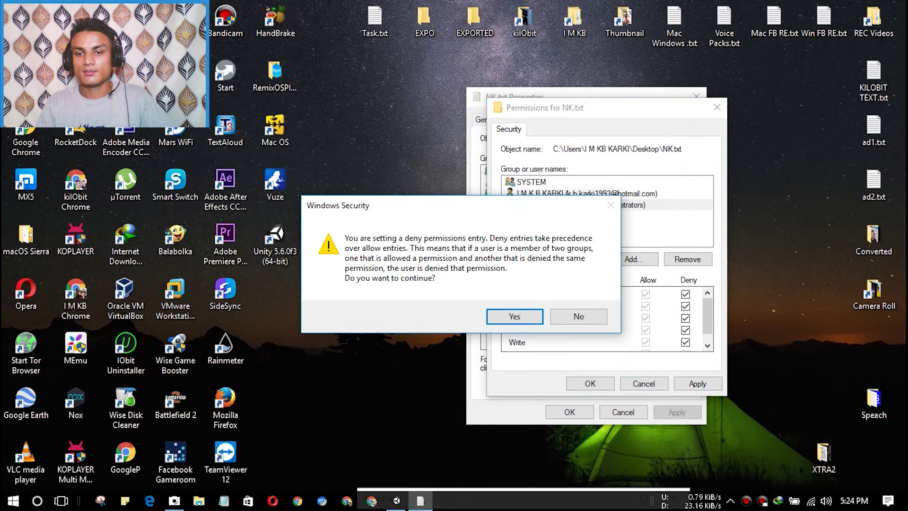
click(511, 317)
click(590, 383)
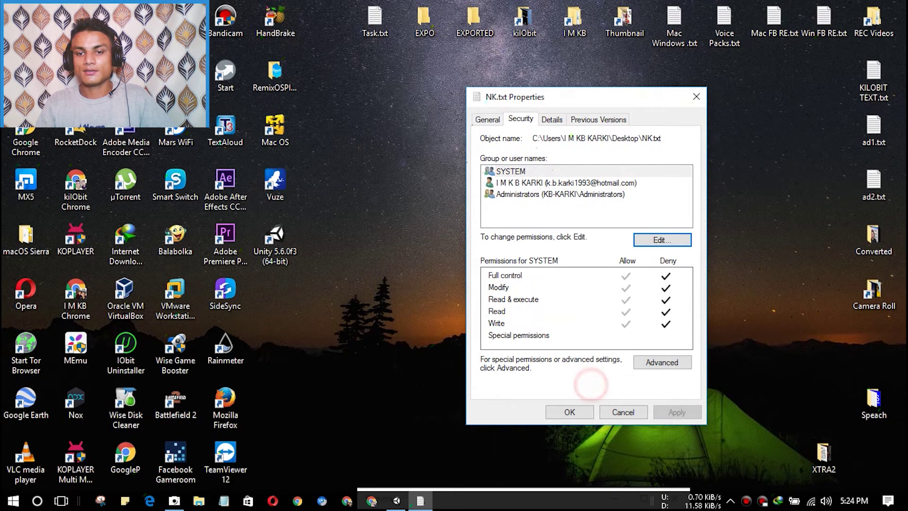
click(569, 412)
click(523, 183)
Step: Try deleting NK.txt and continue as administrator, triggering File Access Denied
right_click(520, 185)
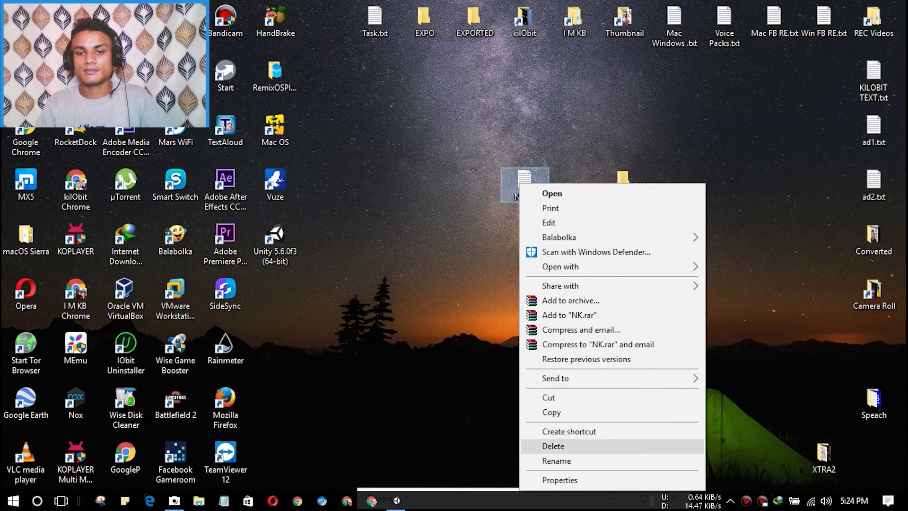
click(553, 446)
click(416, 164)
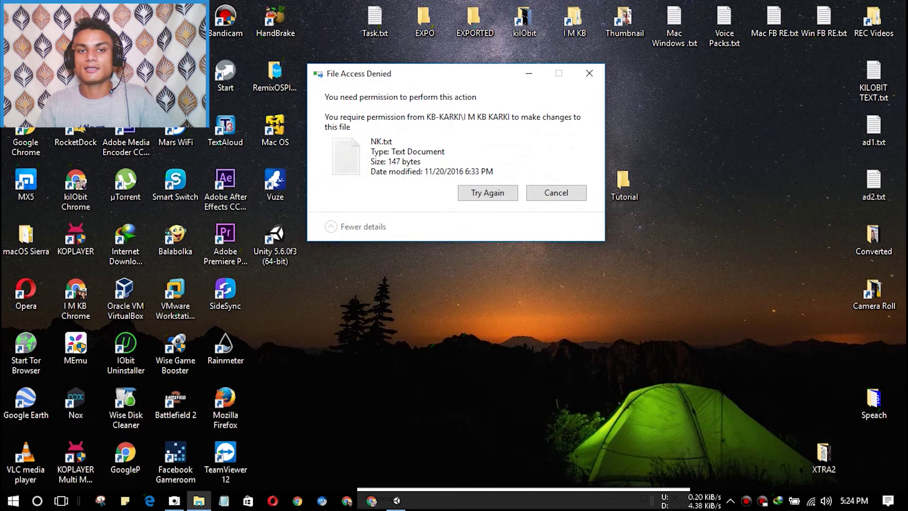